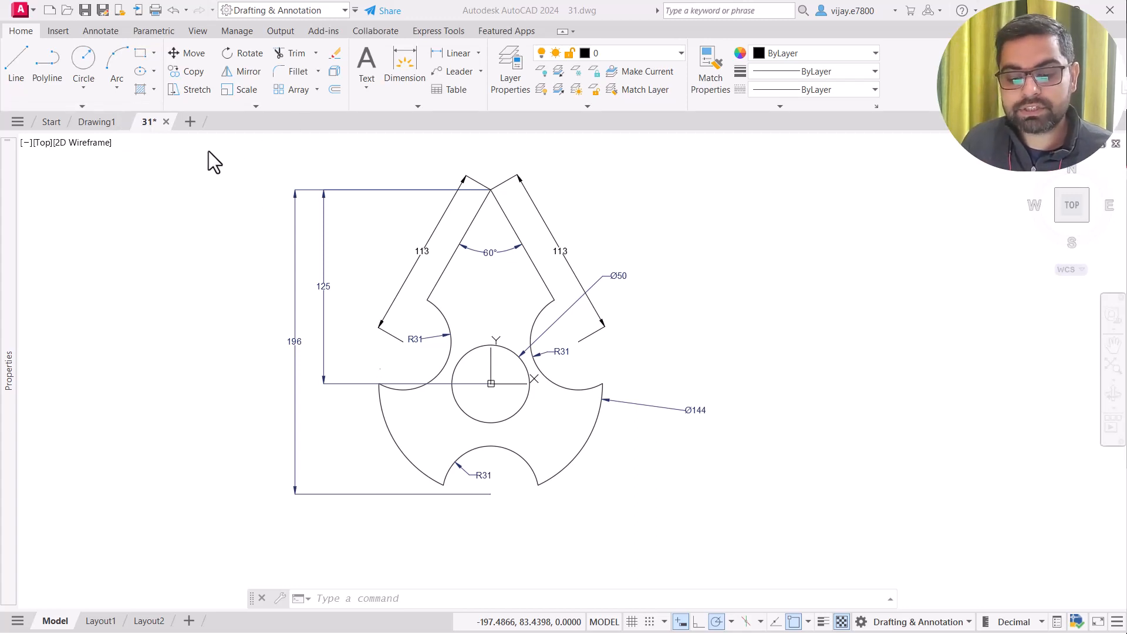
Draw an empty selection box, then trace a crossing lasso beside the part
{"action": "left_click", "coordinate": [451, 161]}
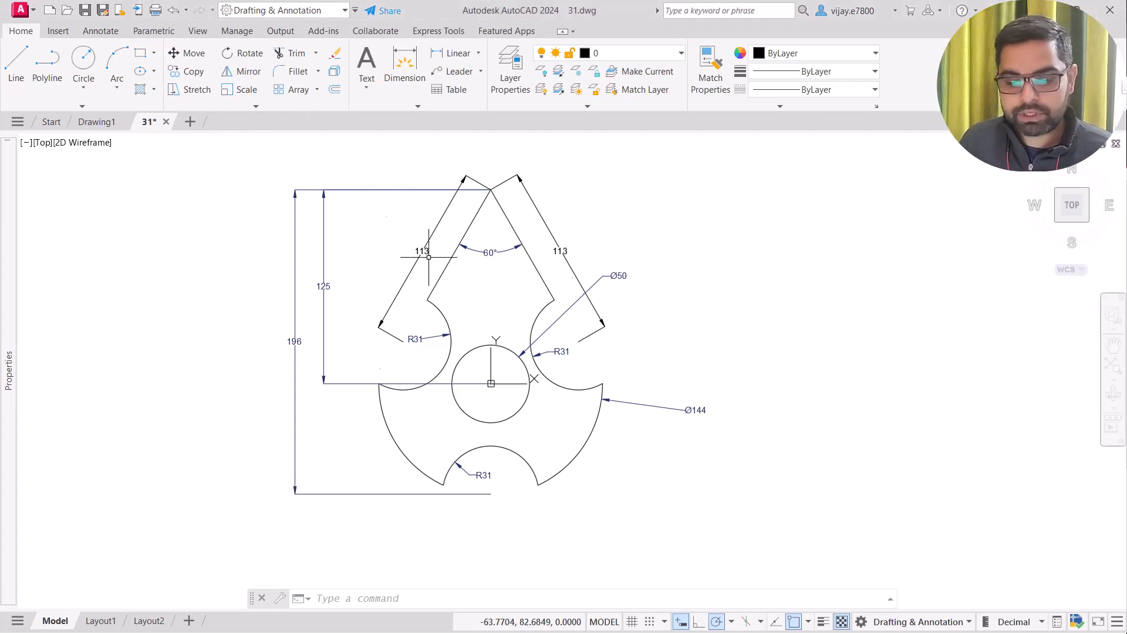
{"action": "left_click", "coordinate": [827, 175]}
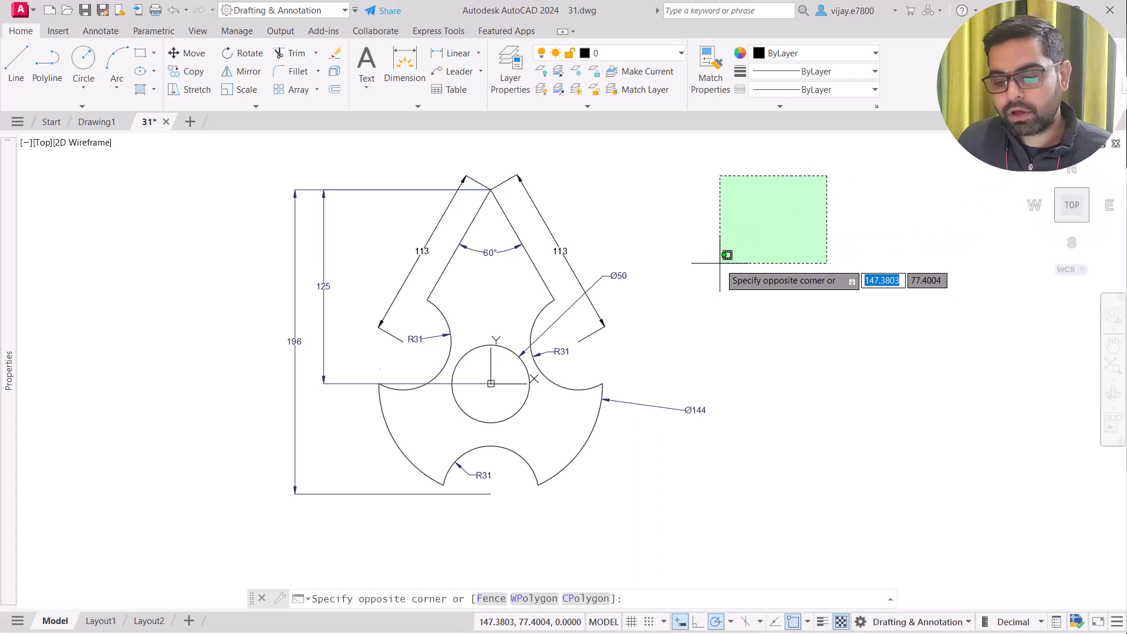
{"action": "left_click", "coordinate": [898, 251]}
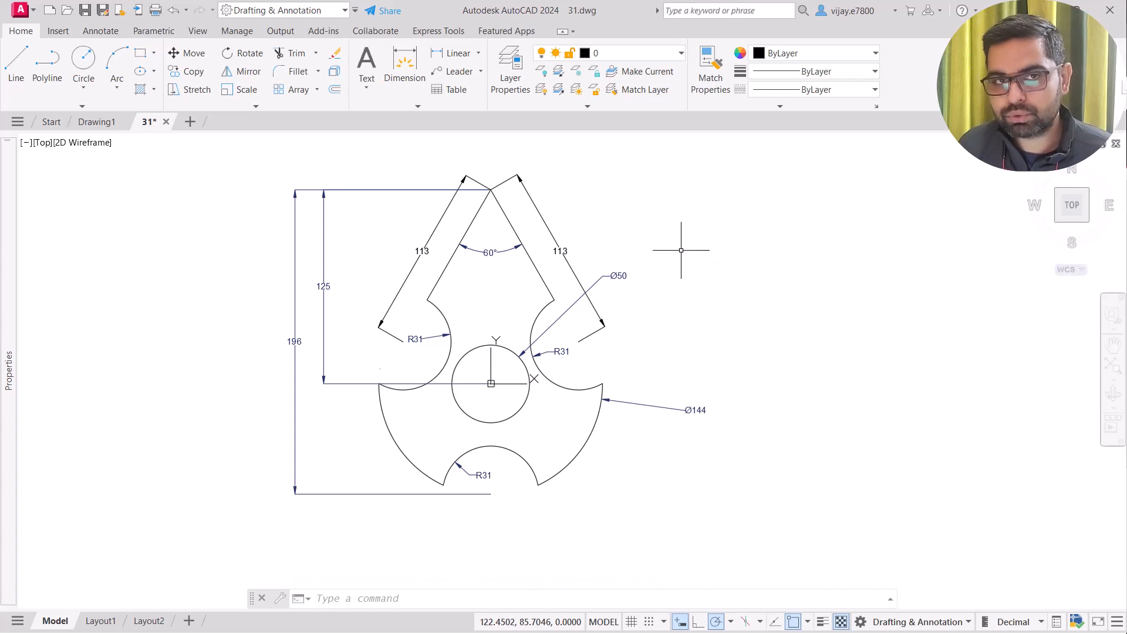
{"action": "left_click", "coordinate": [778, 173]}
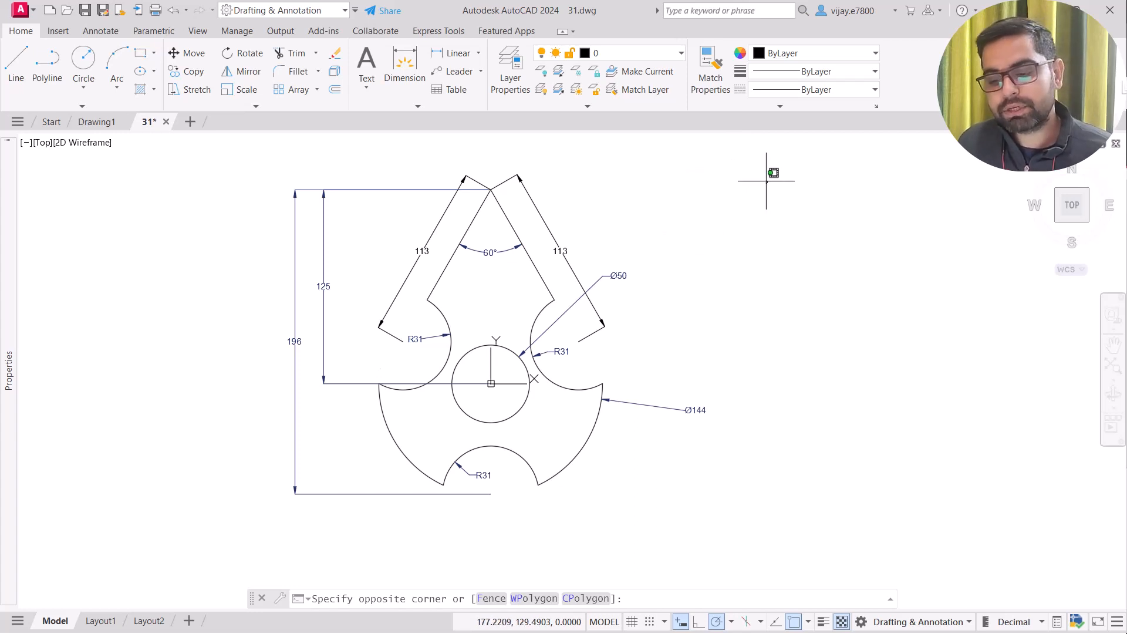
{"action": "mouse_move", "coordinate": [766, 181]}
{"action": "left_mouse_down"}
{"action": "mouse_move", "coordinate": [907, 144]}
{"action": "mouse_move", "coordinate": [946, 211]}
{"action": "mouse_move", "coordinate": [956, 284]}
{"action": "mouse_move", "coordinate": [941, 283]}
{"action": "left_mouse_up"}
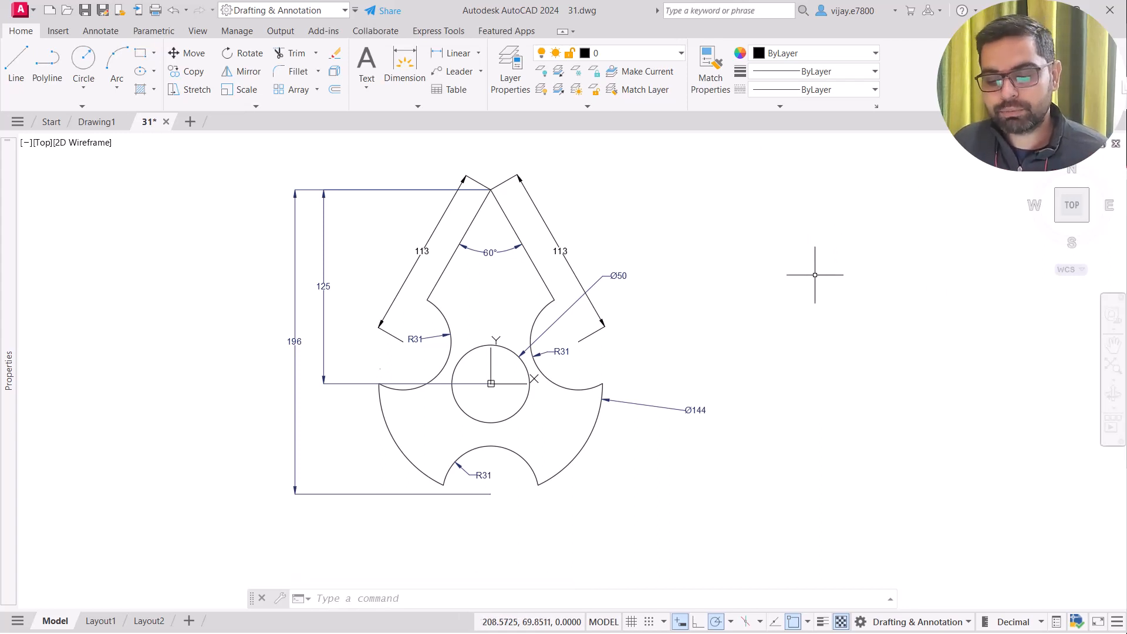
Trace a window lasso, then pick the right-hand slanted outline and clear the selection
{"action": "left_click", "coordinate": [806, 233]}
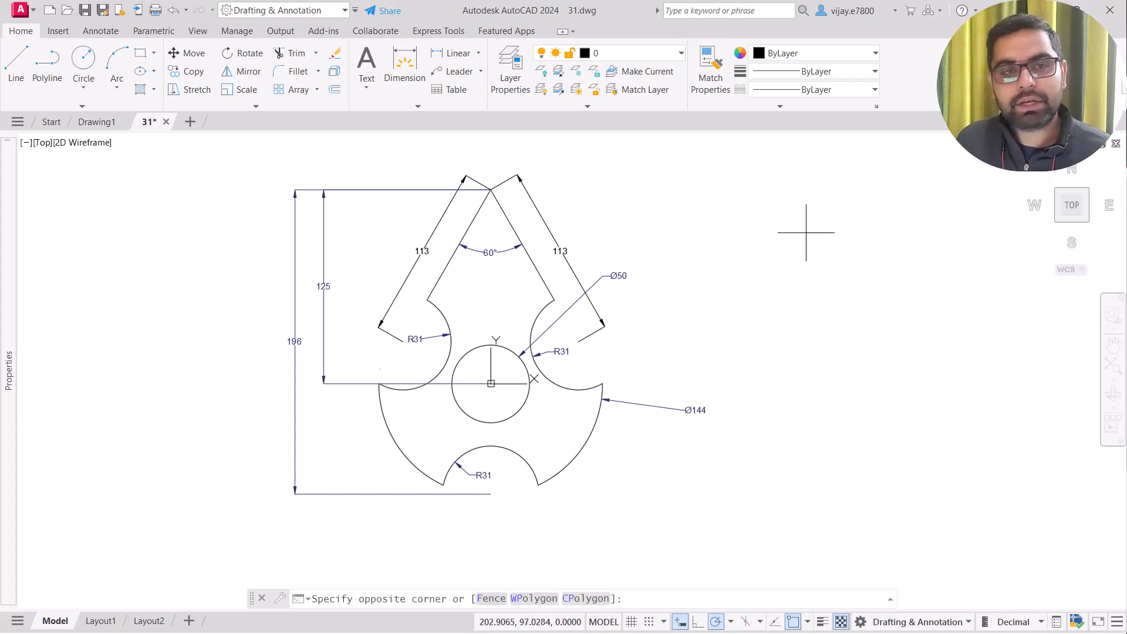
{"action": "mouse_move", "coordinate": [806, 233]}
{"action": "left_mouse_down"}
{"action": "mouse_move", "coordinate": [878, 219]}
{"action": "mouse_move", "coordinate": [901, 256]}
{"action": "mouse_move", "coordinate": [823, 244]}
{"action": "mouse_move", "coordinate": [793, 331]}
{"action": "mouse_move", "coordinate": [803, 319]}
{"action": "mouse_move", "coordinate": [1020, 299]}
{"action": "mouse_move", "coordinate": [1008, 306]}
{"action": "mouse_move", "coordinate": [1044, 369]}
{"action": "mouse_move", "coordinate": [916, 445]}
{"action": "left_mouse_up"}
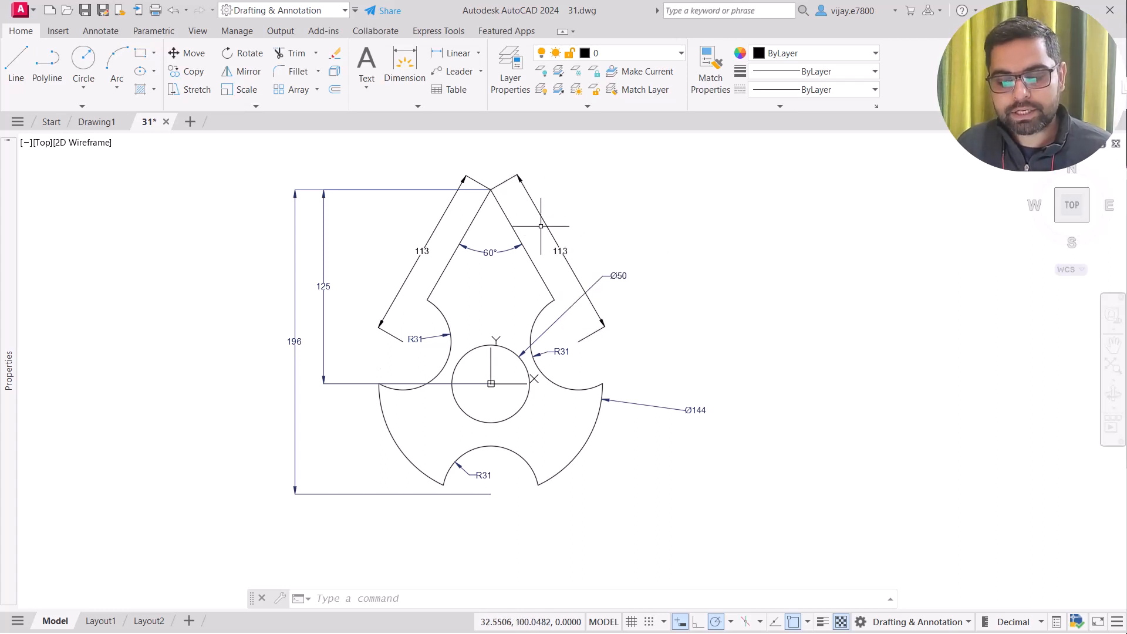
{"action": "left_click", "coordinate": [548, 225]}
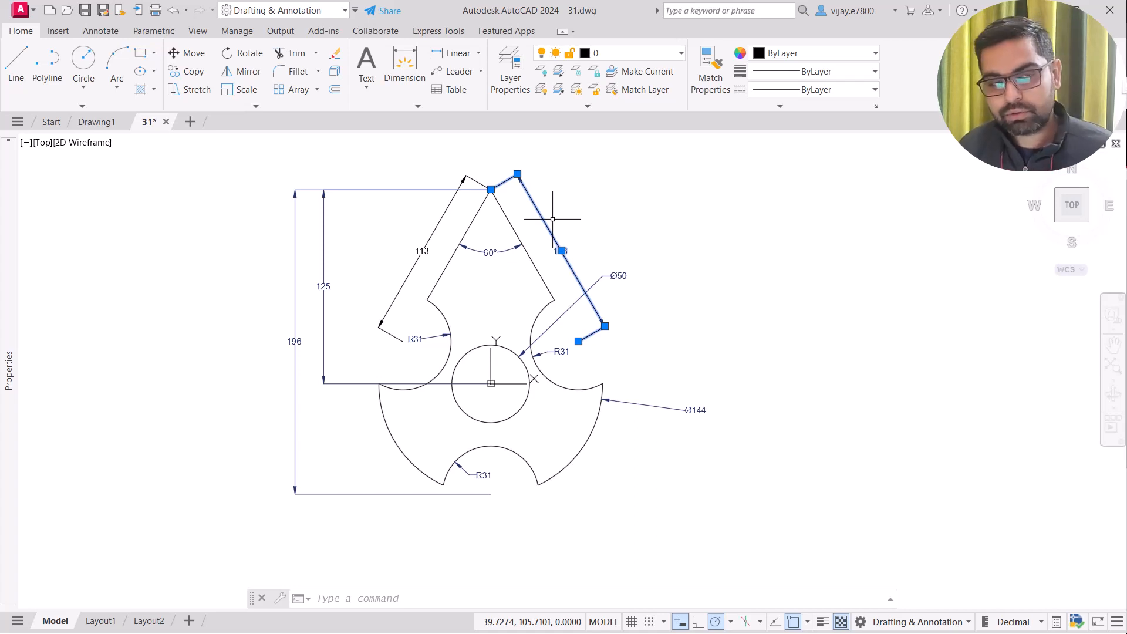
{"action": "key", "text": "Escape"}
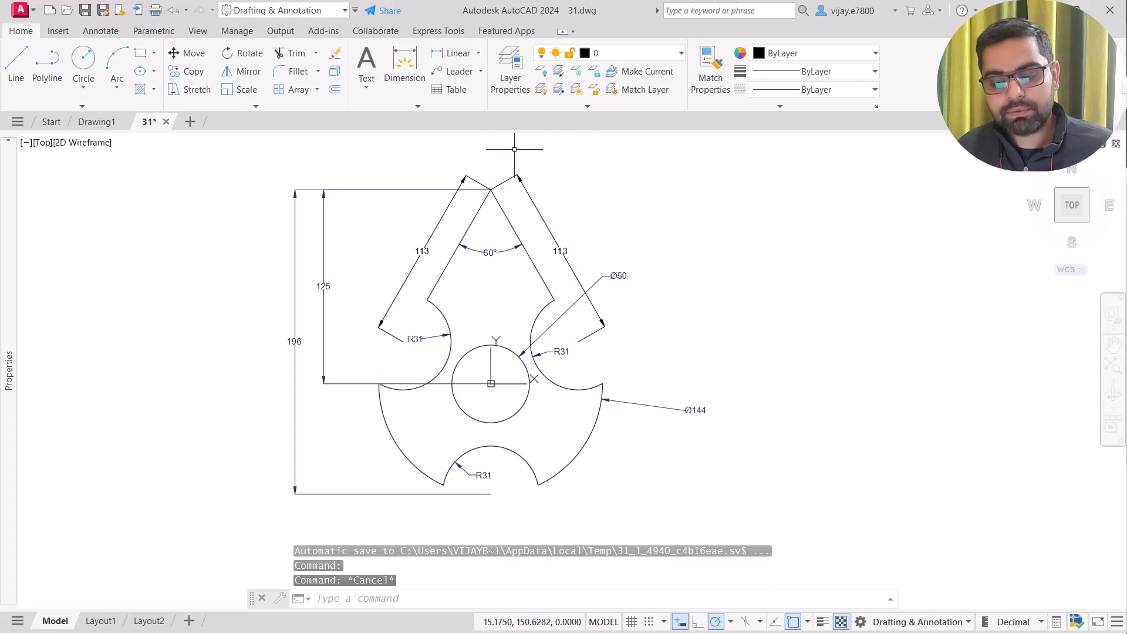
Crossing-select the part's middle, then window-select the A-shaped upper outline and its dimensions
{"action": "left_click", "coordinate": [514, 148]}
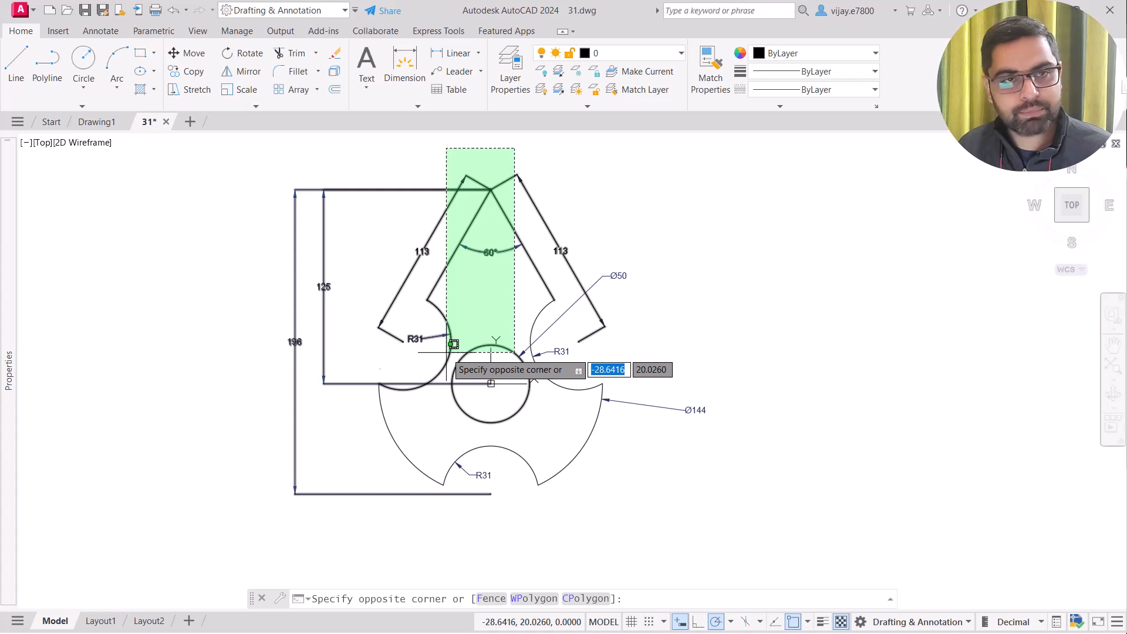
{"action": "left_click", "coordinate": [405, 470]}
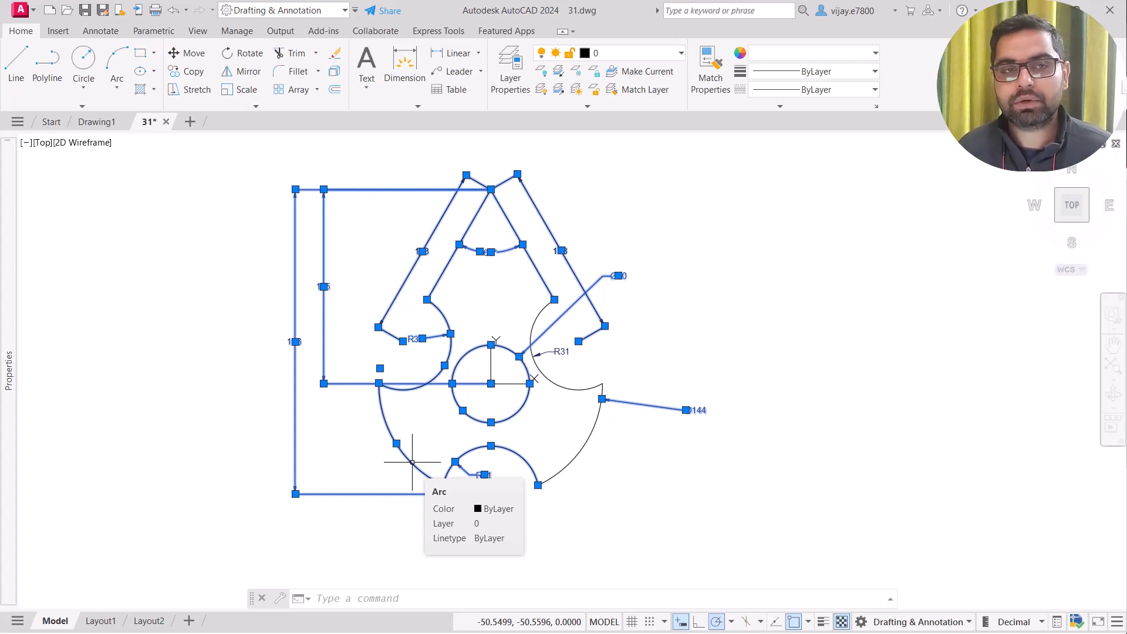
{"action": "key", "text": "Escape"}
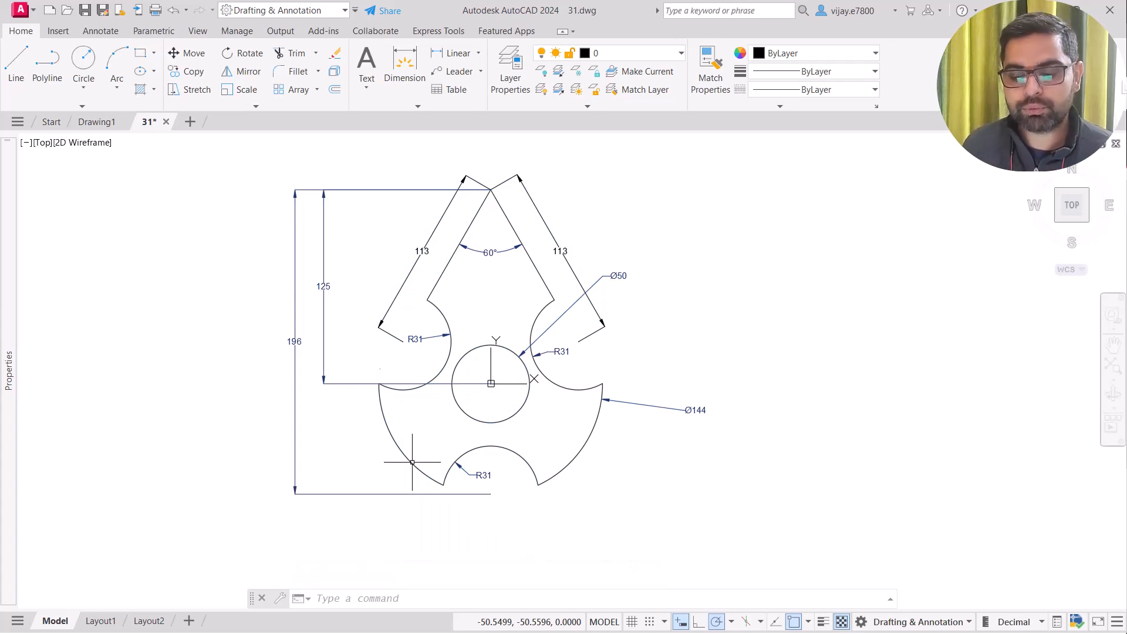
{"action": "left_click", "coordinate": [377, 148]}
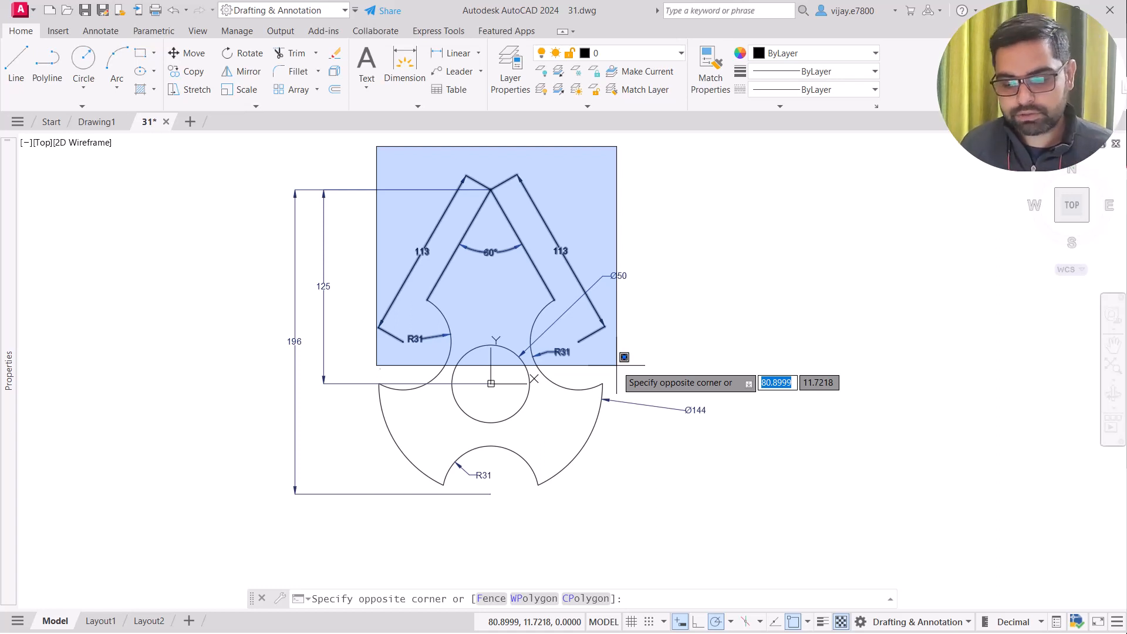
{"action": "left_click", "coordinate": [616, 366]}
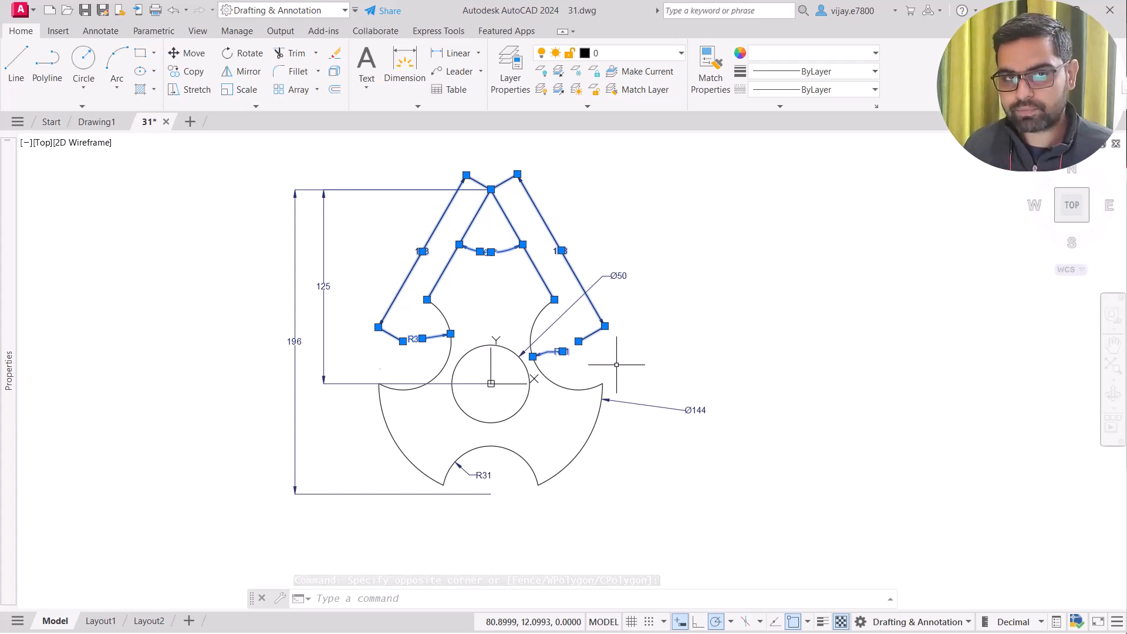
{"action": "key", "text": "Escape"}
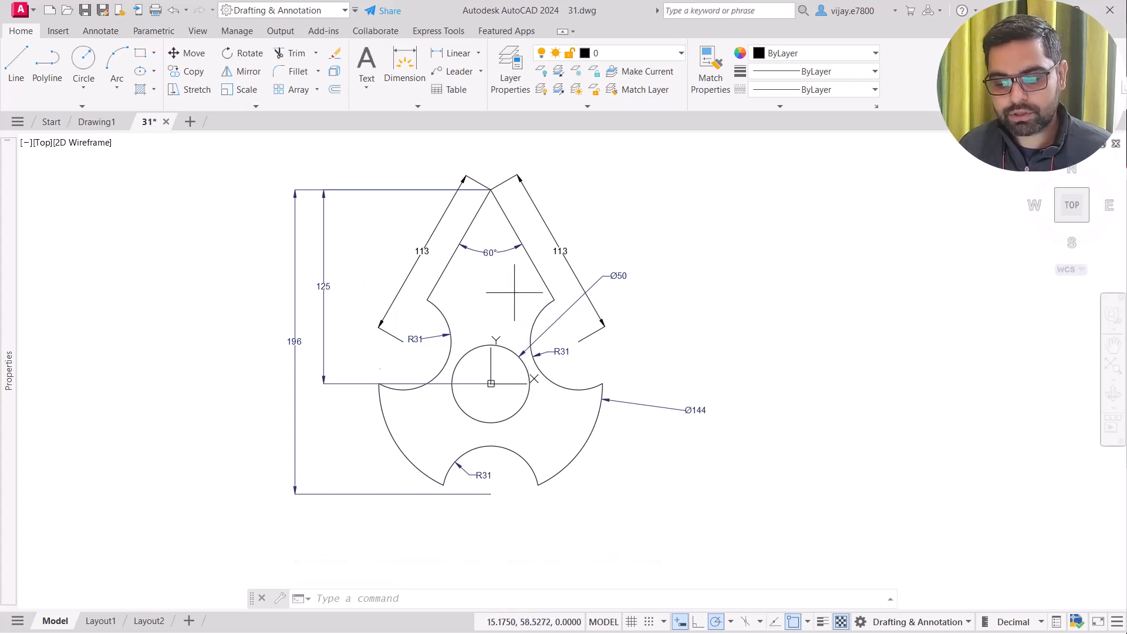
Try boxing the right R31 arc, then lasso the entire drawing and clear everything
{"action": "left_click", "coordinate": [514, 292]}
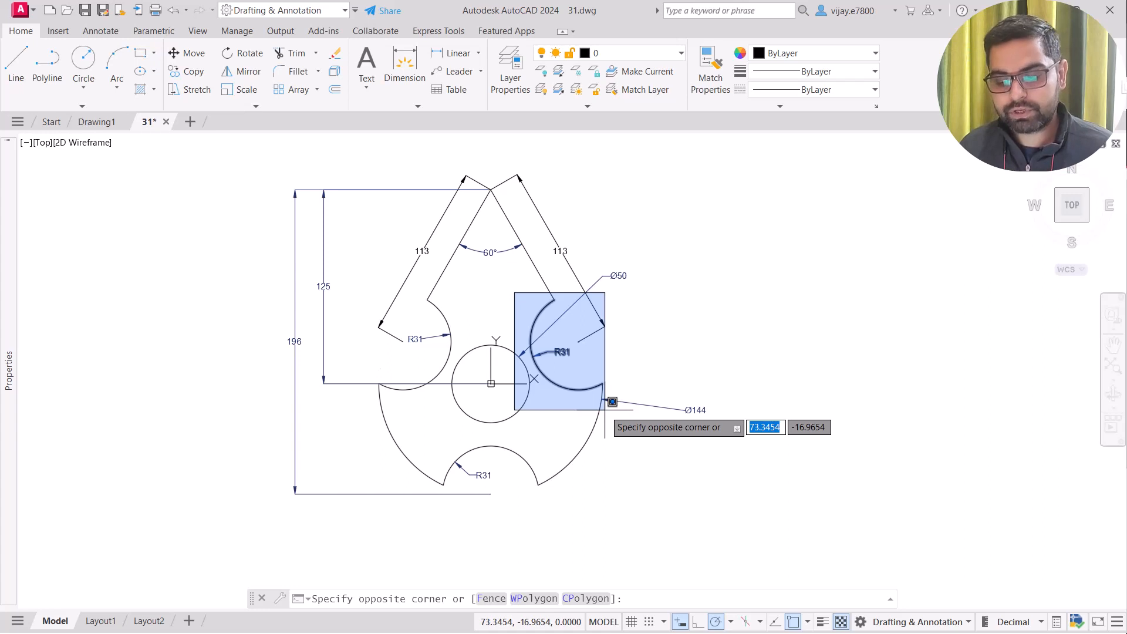
{"action": "left_click", "coordinate": [466, 301]}
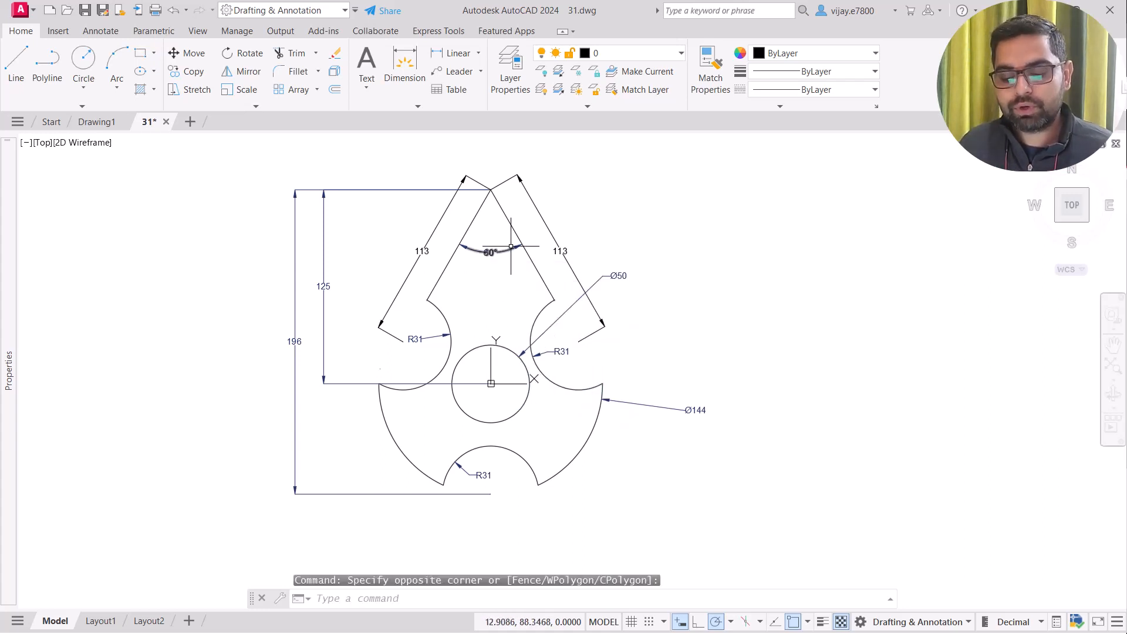
{"action": "left_click", "coordinate": [623, 194]}
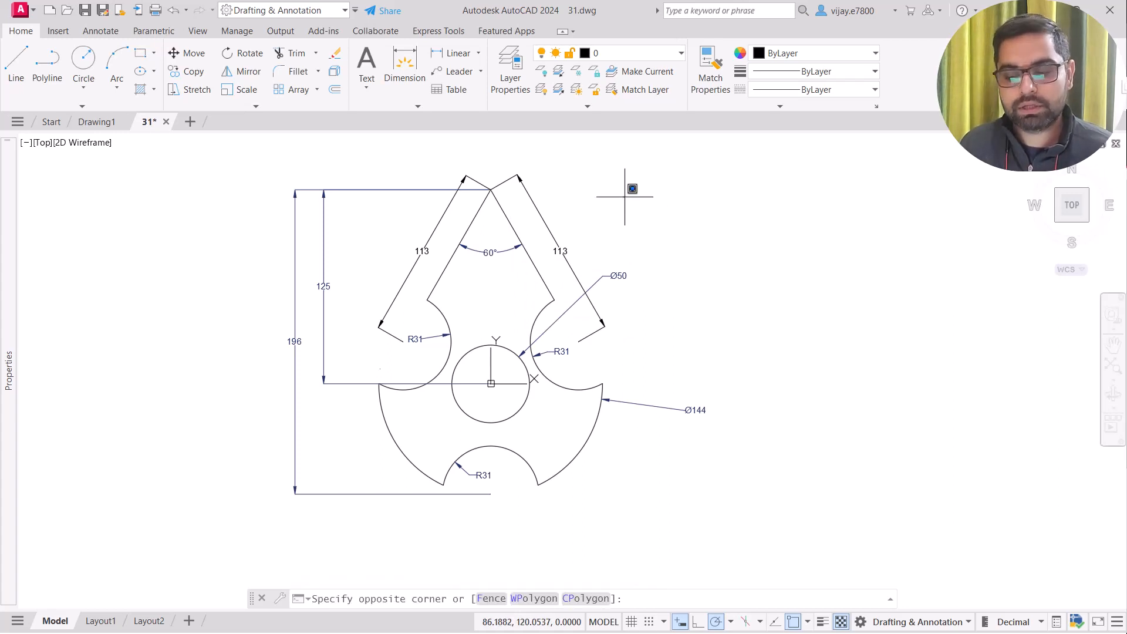
{"action": "mouse_move", "coordinate": [625, 197]}
{"action": "left_mouse_down"}
{"action": "mouse_move", "coordinate": [651, 201]}
{"action": "mouse_move", "coordinate": [723, 307]}
{"action": "mouse_move", "coordinate": [781, 569]}
{"action": "mouse_move", "coordinate": [659, 584]}
{"action": "mouse_move", "coordinate": [573, 540]}
{"action": "mouse_move", "coordinate": [348, 534]}
{"action": "mouse_move", "coordinate": [188, 400]}
{"action": "mouse_move", "coordinate": [217, 215]}
{"action": "mouse_move", "coordinate": [352, 153]}
{"action": "mouse_move", "coordinate": [532, 151]}
{"action": "left_mouse_up"}
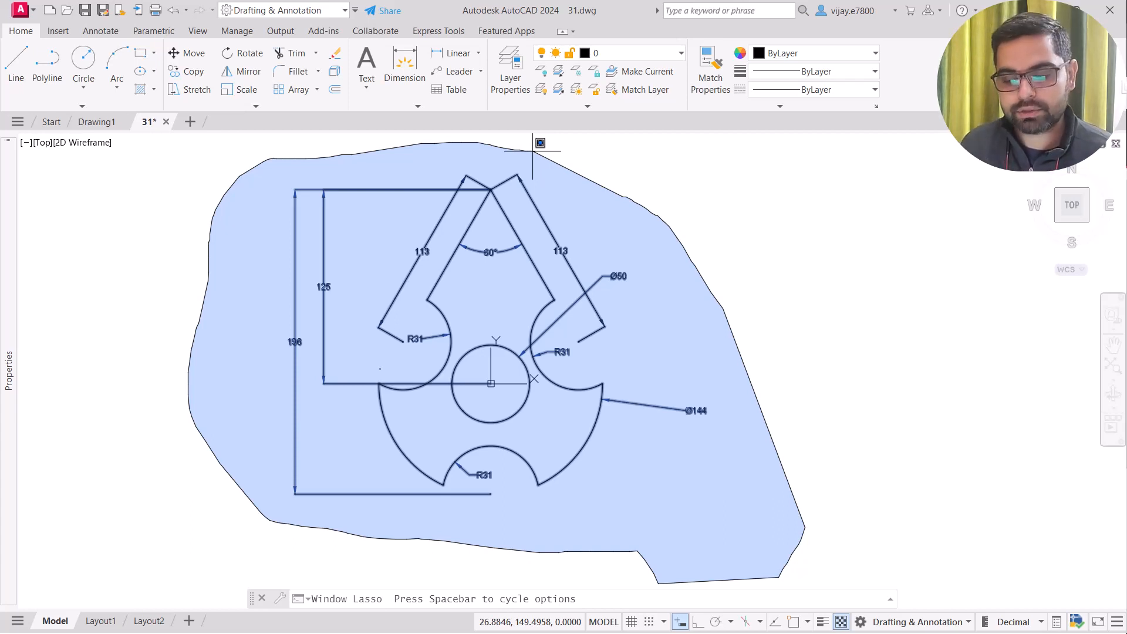
{"action": "mouse_move", "coordinate": [532, 151]}
{"action": "left_mouse_down"}
{"action": "mouse_move", "coordinate": [433, 156]}
{"action": "mouse_move", "coordinate": [446, 179]}
{"action": "mouse_move", "coordinate": [387, 238]}
{"action": "mouse_move", "coordinate": [792, 313]}
{"action": "mouse_move", "coordinate": [241, 405]}
{"action": "mouse_move", "coordinate": [227, 322]}
{"action": "mouse_move", "coordinate": [245, 523]}
{"action": "mouse_move", "coordinate": [411, 511]}
{"action": "mouse_move", "coordinate": [516, 414]}
{"action": "mouse_move", "coordinate": [681, 369]}
{"action": "mouse_move", "coordinate": [457, 334]}
{"action": "left_mouse_up"}
{"action": "key", "text": "Escape"}
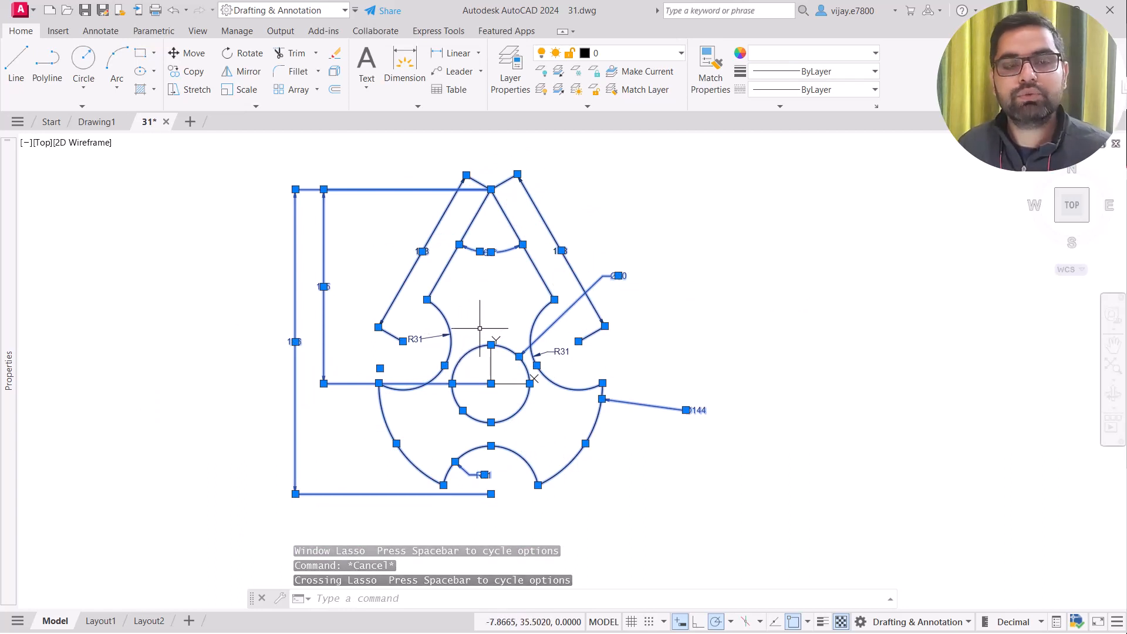
{"action": "key", "text": "Escape"}
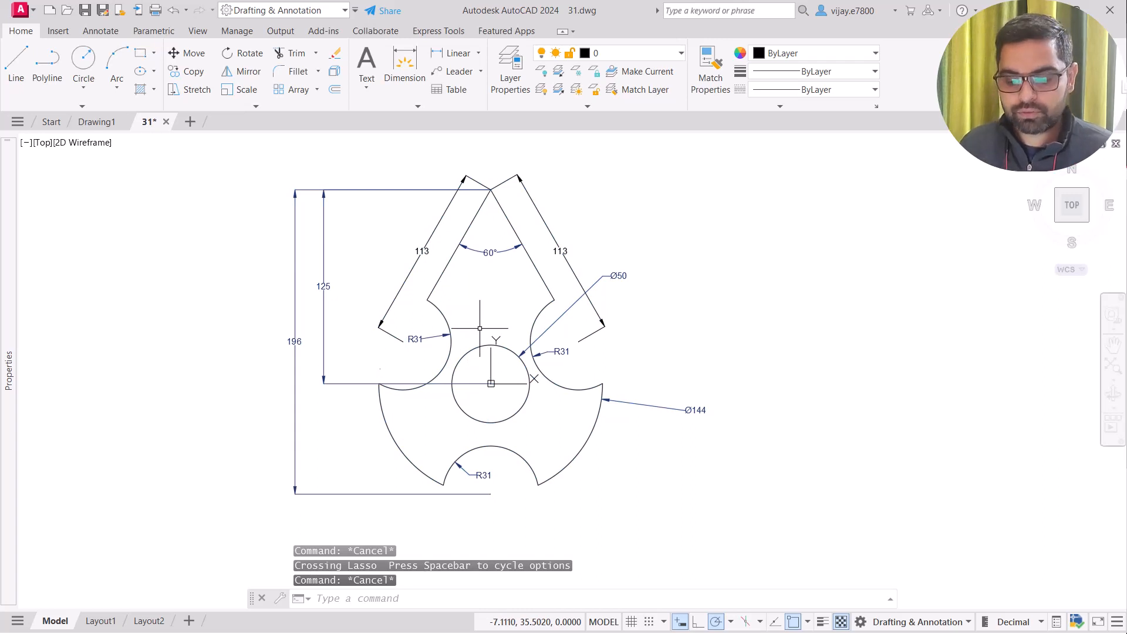
From the canvas shortcut menu, browse Recent Input, Clipboard and Isolate, then choose Pan
{"action": "right_click", "coordinate": [646, 196]}
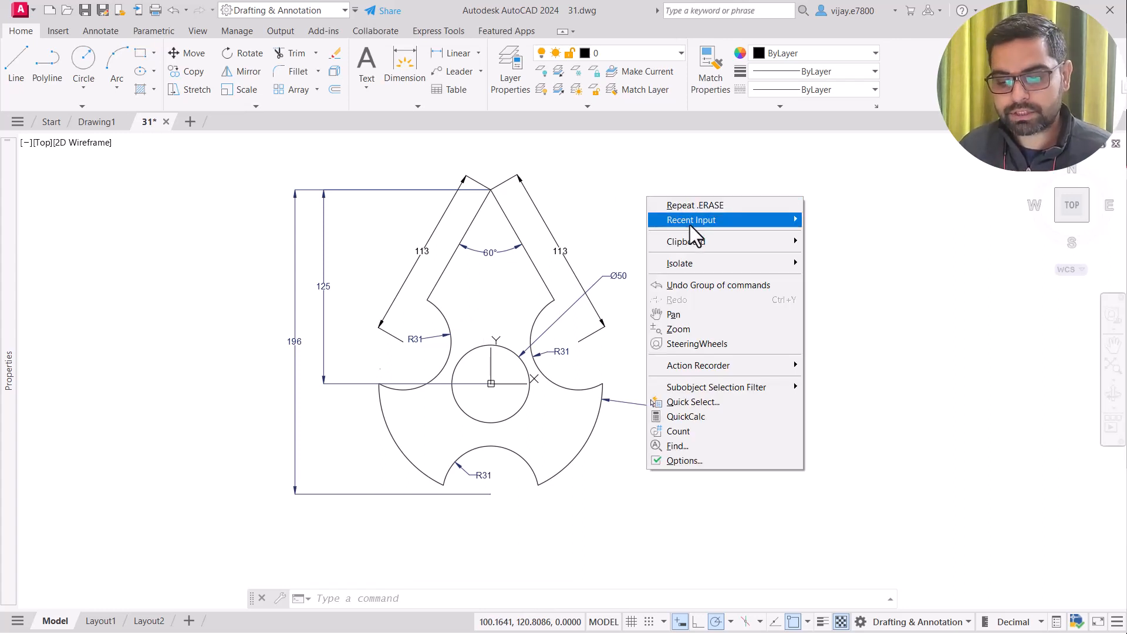
{"action": "mouse_move", "coordinate": [690, 224]}
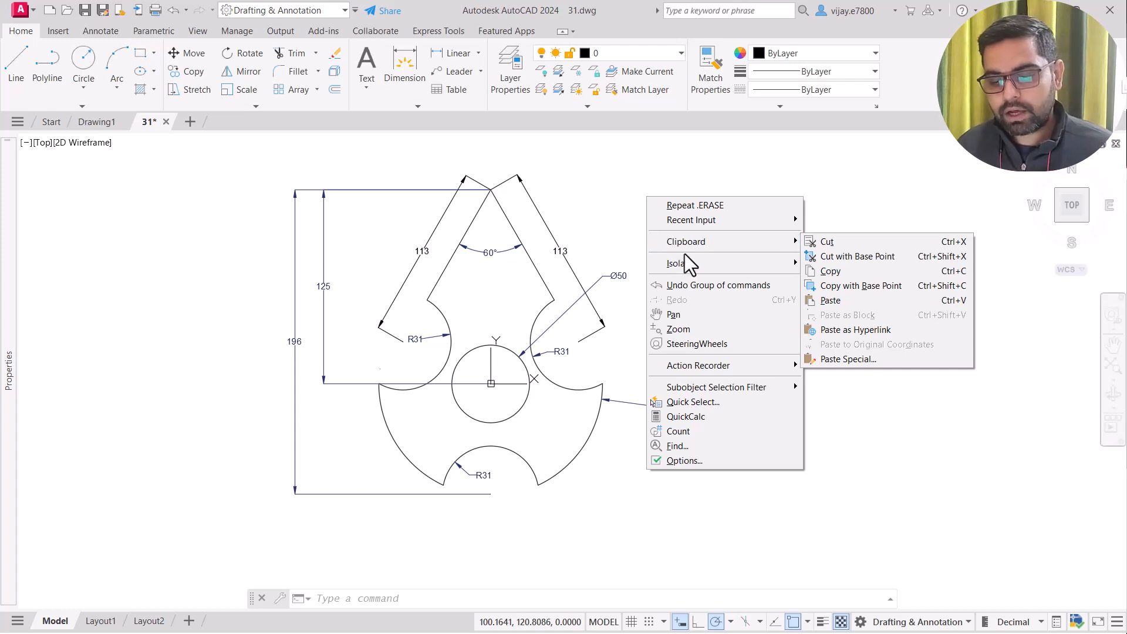
{"action": "mouse_move", "coordinate": [688, 259]}
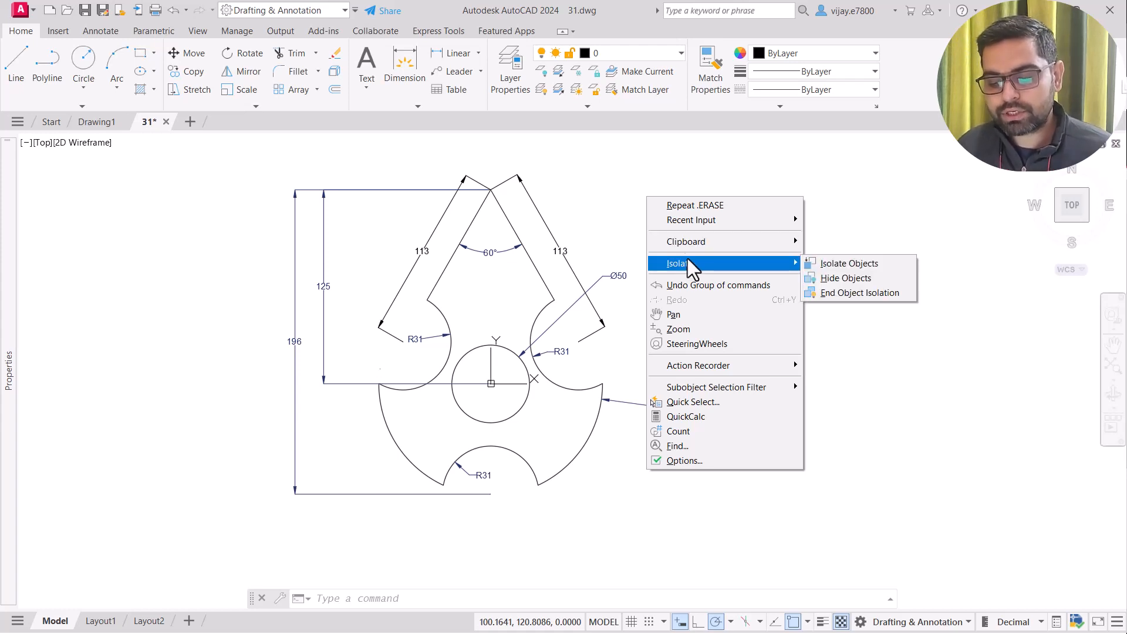
{"action": "left_click", "coordinate": [665, 317]}
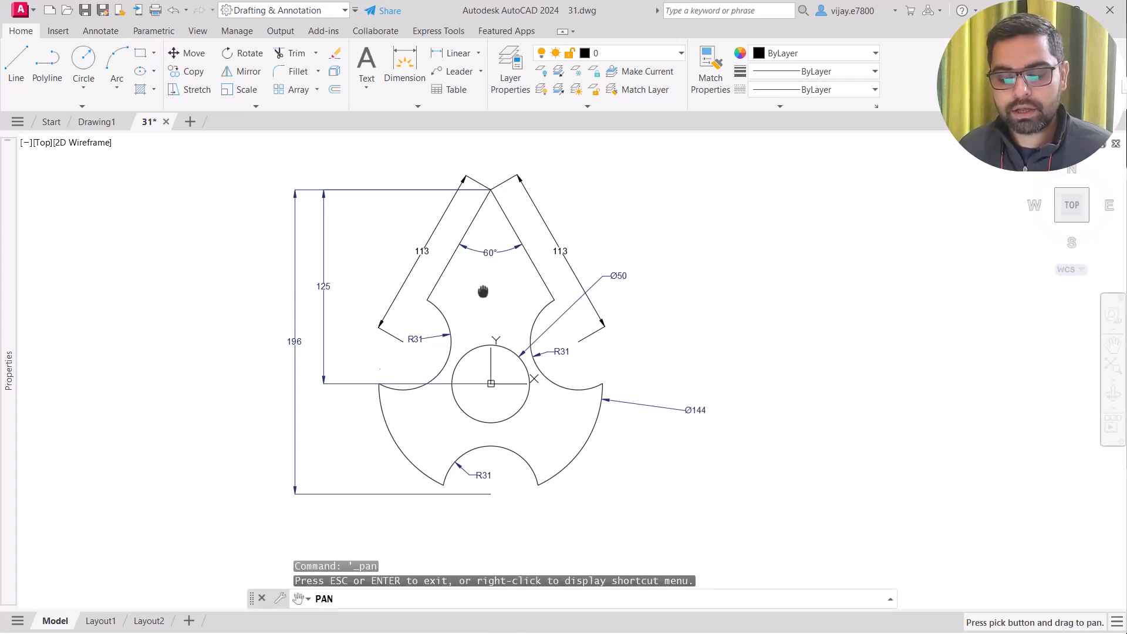
Pan the drawing right and slightly down, then exit Pan
{"action": "mouse_move", "coordinate": [483, 293]}
{"action": "left_mouse_down"}
{"action": "mouse_move", "coordinate": [738, 312]}
{"action": "mouse_move", "coordinate": [308, 308]}
{"action": "mouse_move", "coordinate": [682, 325]}
{"action": "mouse_move", "coordinate": [575, 317]}
{"action": "left_mouse_up"}
{"action": "key", "text": "Escape"}
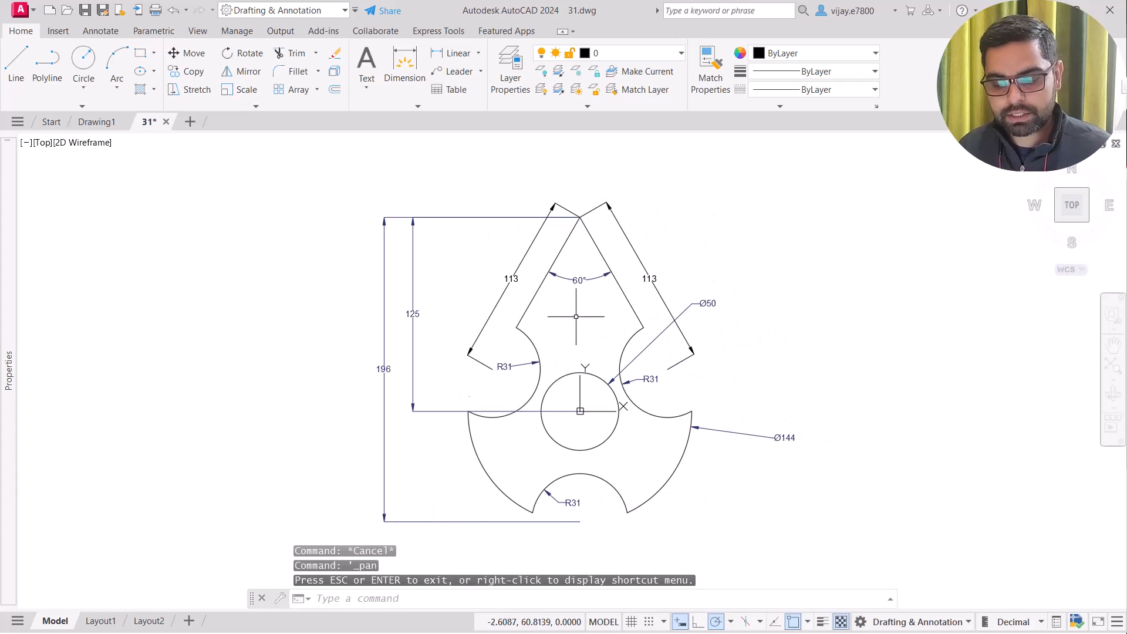
{"action": "right_click", "coordinate": [682, 246]}
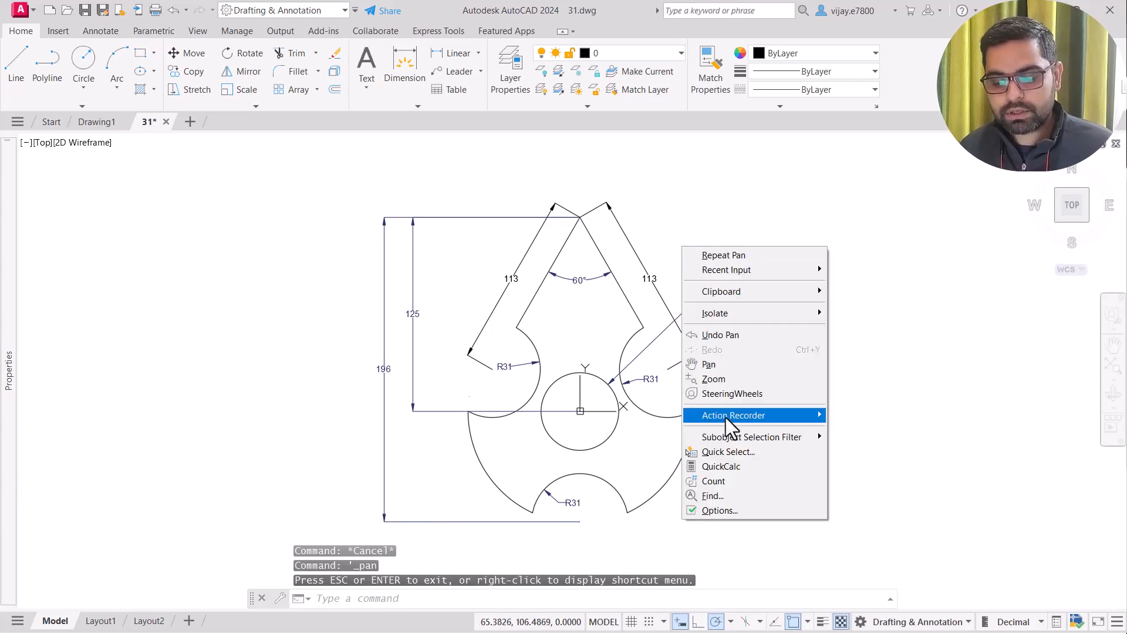
{"action": "mouse_move", "coordinate": [727, 418]}
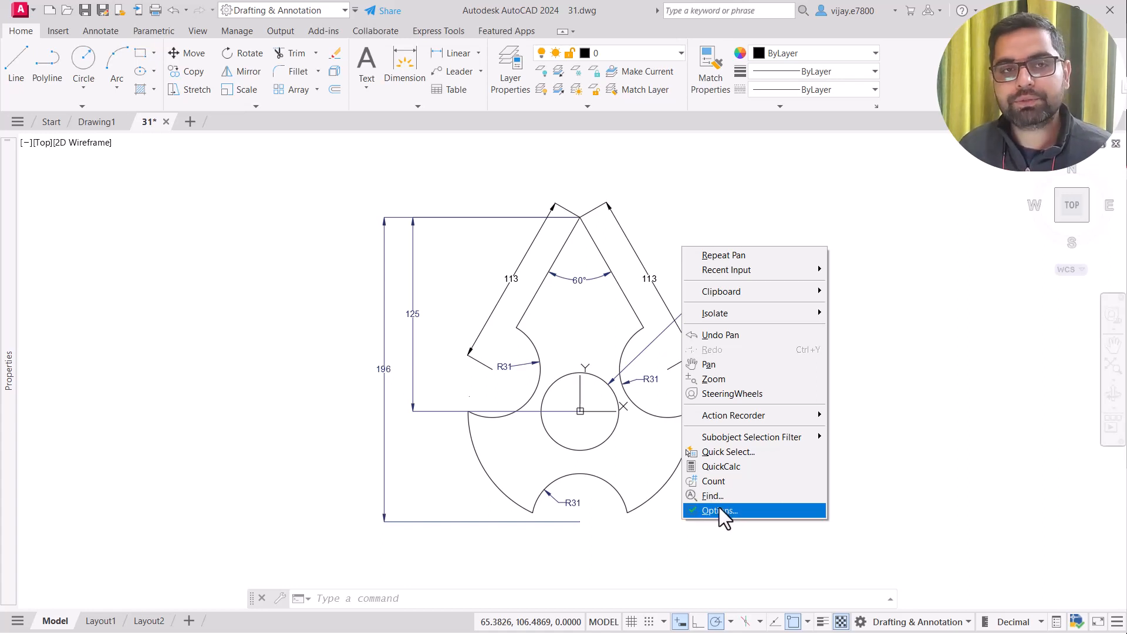
{"action": "key", "text": "Escape"}
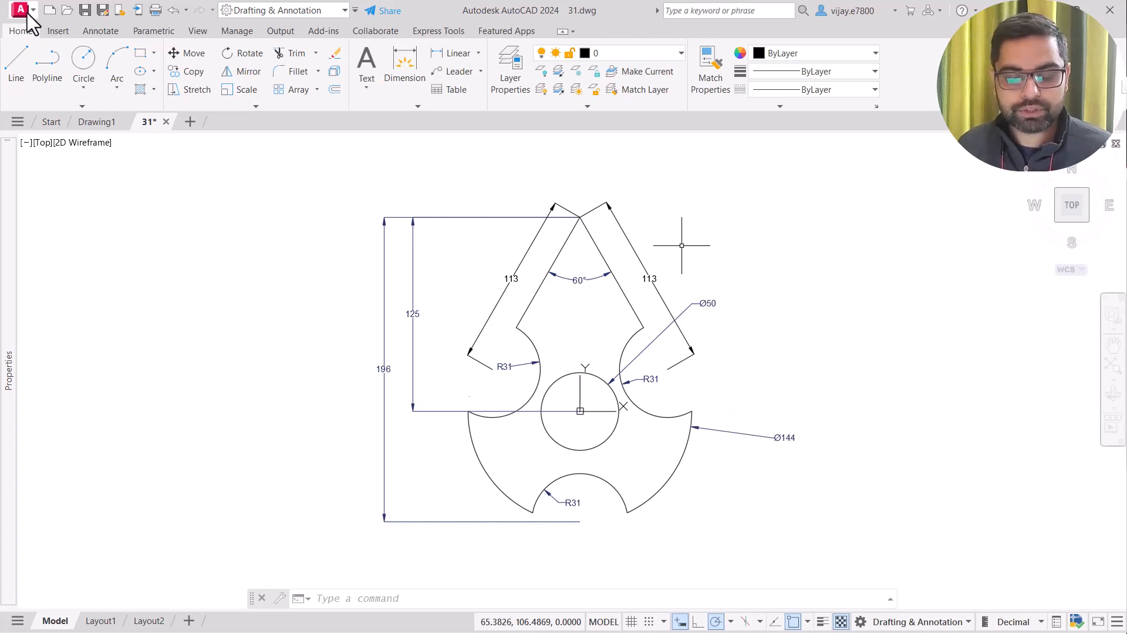
{"action": "left_click", "coordinate": [21, 10]}
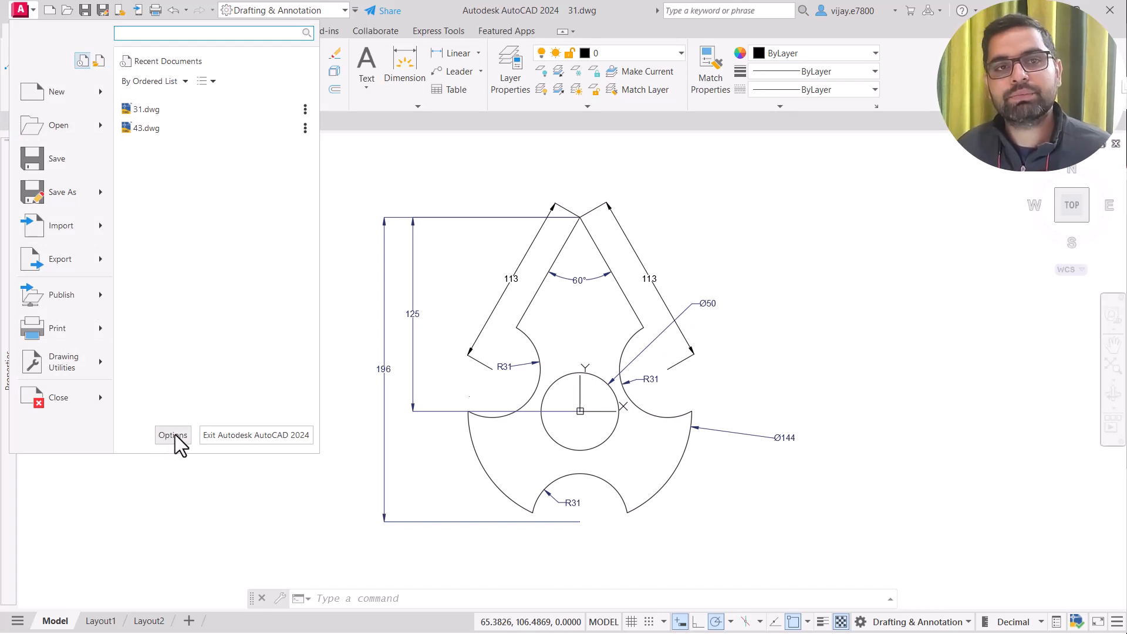
{"action": "right_click", "coordinate": [850, 280]}
{"action": "left_click", "coordinate": [888, 546]}
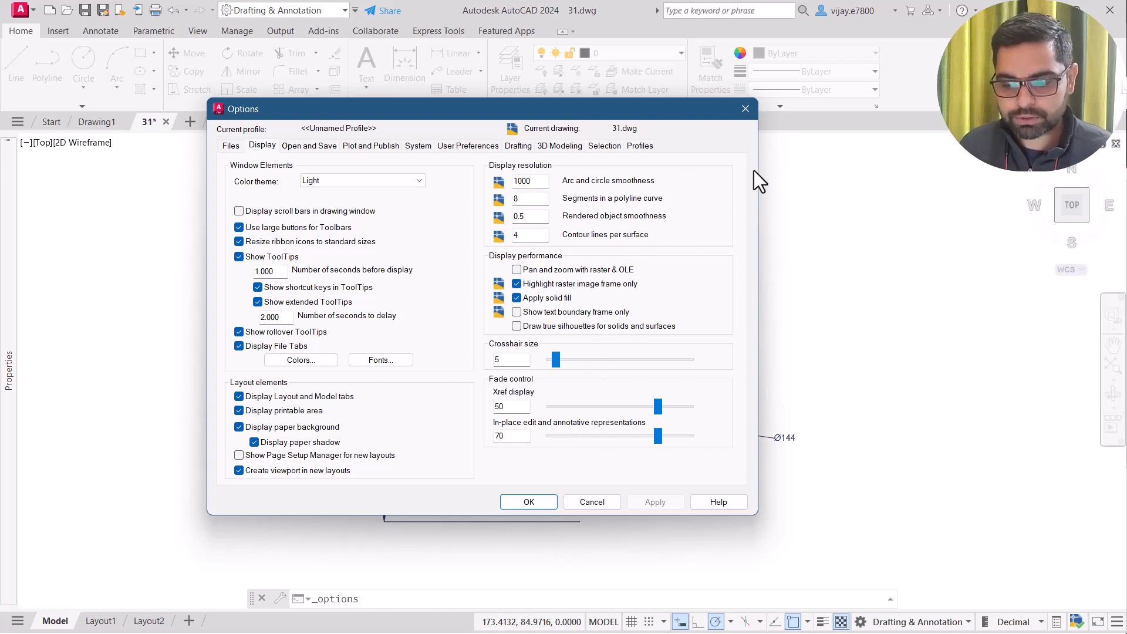
{"action": "left_click", "coordinate": [745, 109]}
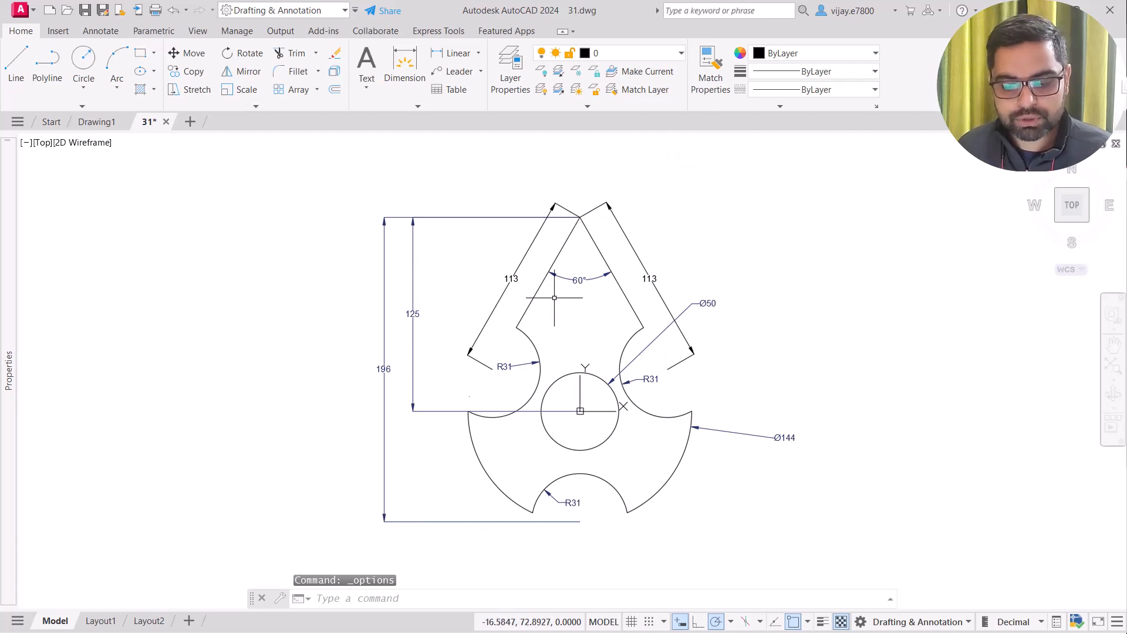
{"action": "scroll", "coordinate": [576, 345], "scroll_direction": "down", "scroll_amount": 8}
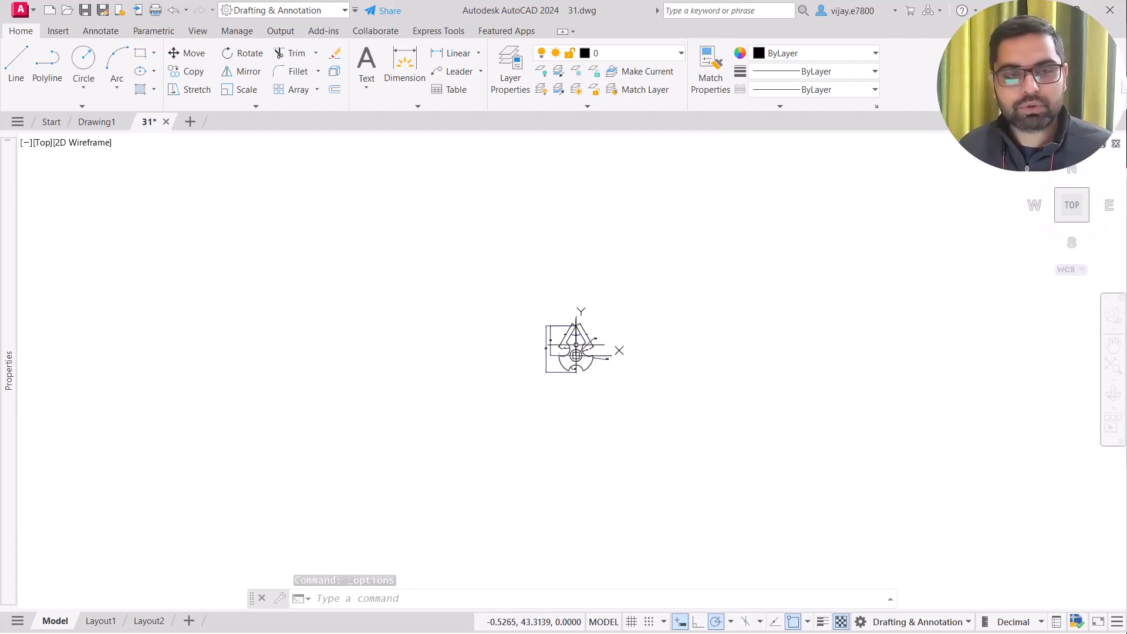
{"action": "scroll", "coordinate": [577, 345], "scroll_direction": "up", "scroll_amount": 10}
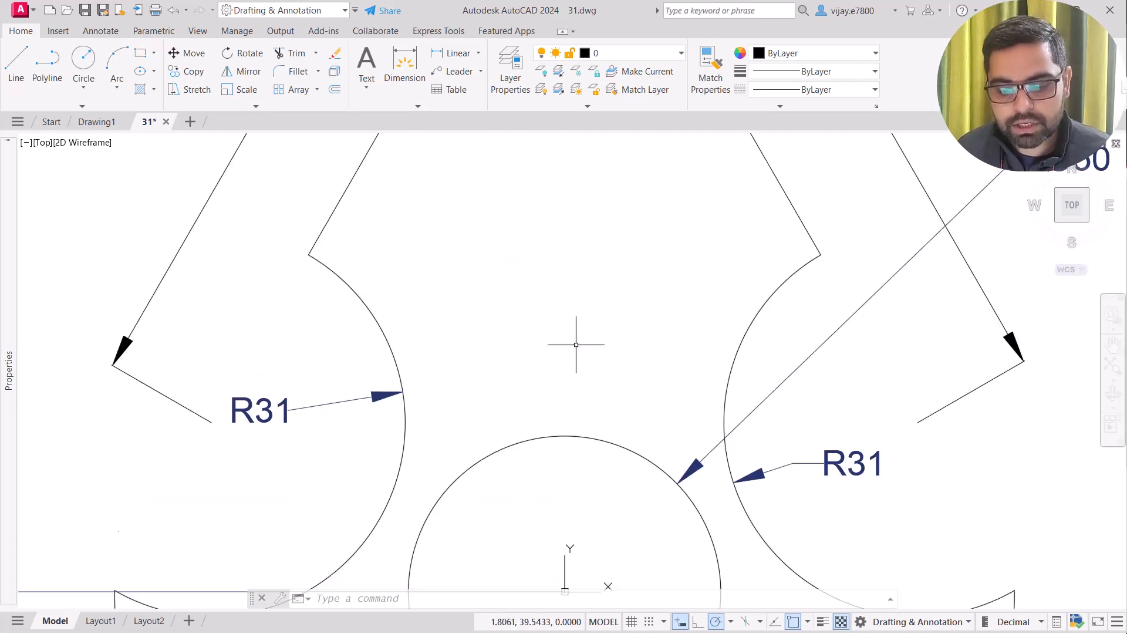
{"action": "scroll", "coordinate": [576, 344], "scroll_direction": "down", "scroll_amount": 6}
{"action": "scroll", "coordinate": [576, 345], "scroll_direction": "up", "scroll_amount": 2}
{"action": "scroll", "coordinate": [576, 344], "scroll_direction": "down", "scroll_amount": 2}
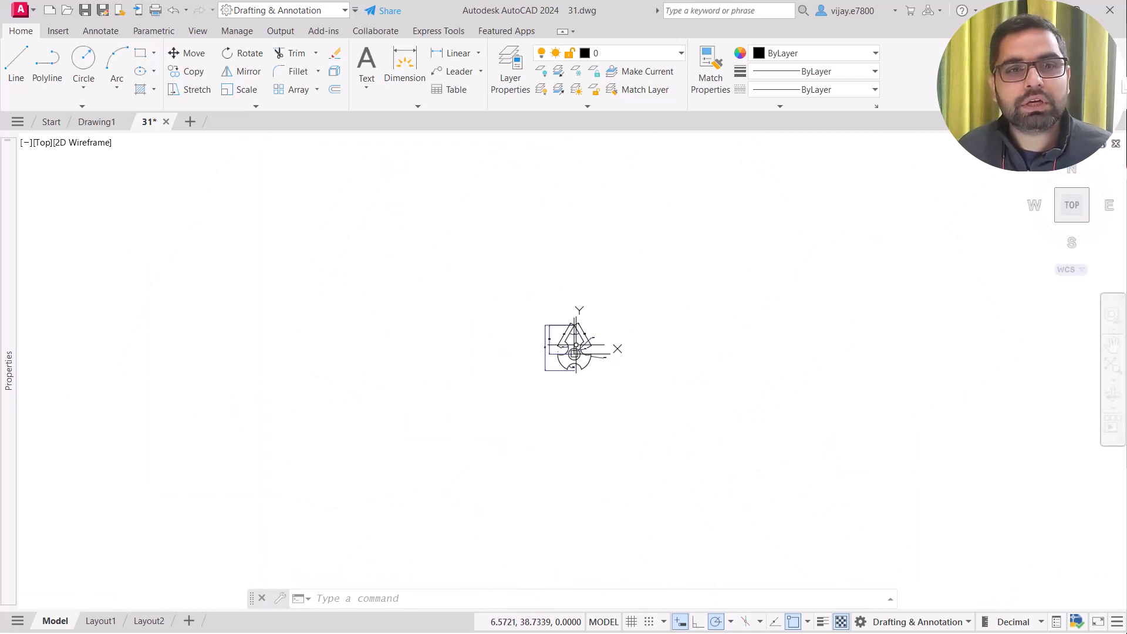
{"action": "scroll", "coordinate": [576, 345], "scroll_direction": "up", "scroll_amount": 5}
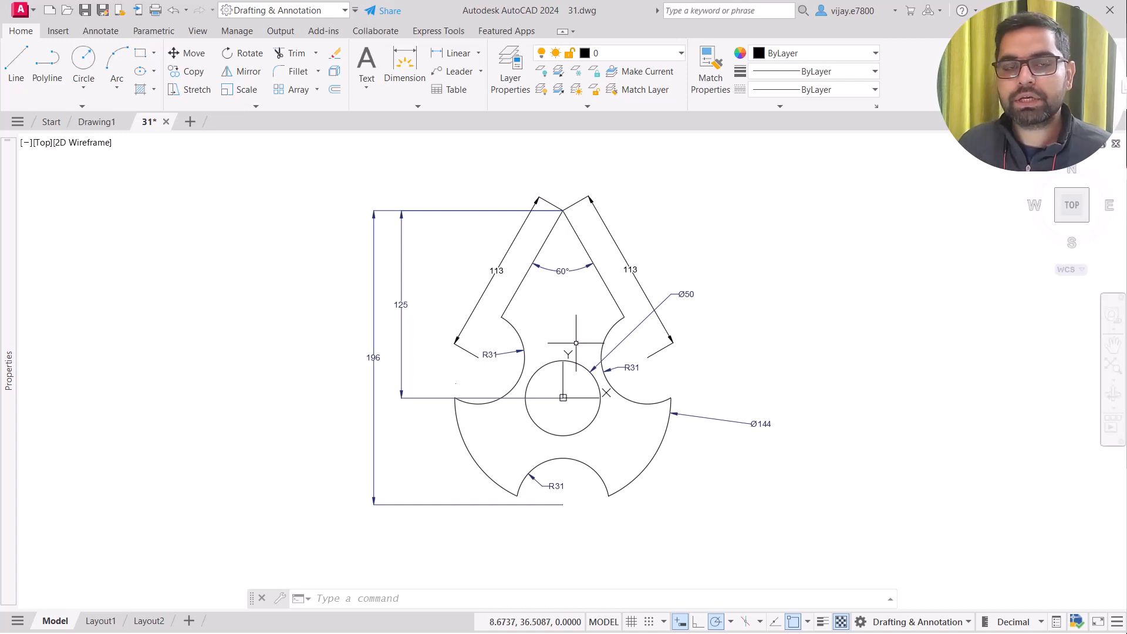
{"action": "scroll", "coordinate": [580, 343], "scroll_direction": "down", "scroll_amount": 2}
Wheel-pan the part slightly right and down, zooming in three wheel notches
{"action": "mouse_move", "coordinate": [582, 341]}
{"action": "middle_mouse_down"}
{"action": "mouse_move", "coordinate": [687, 338]}
{"action": "mouse_move", "coordinate": [265, 383]}
{"action": "mouse_move", "coordinate": [375, 362]}
{"action": "mouse_move", "coordinate": [1069, 383]}
{"action": "mouse_move", "coordinate": [973, 388]}
{"action": "mouse_move", "coordinate": [405, 353]}
{"action": "mouse_move", "coordinate": [875, 345]}
{"action": "mouse_move", "coordinate": [478, 377]}
{"action": "mouse_move", "coordinate": [577, 347]}
{"action": "mouse_move", "coordinate": [619, 348]}
{"action": "middle_mouse_up"}
{"action": "scroll", "coordinate": [583, 343], "scroll_direction": "up", "scroll_amount": 2}
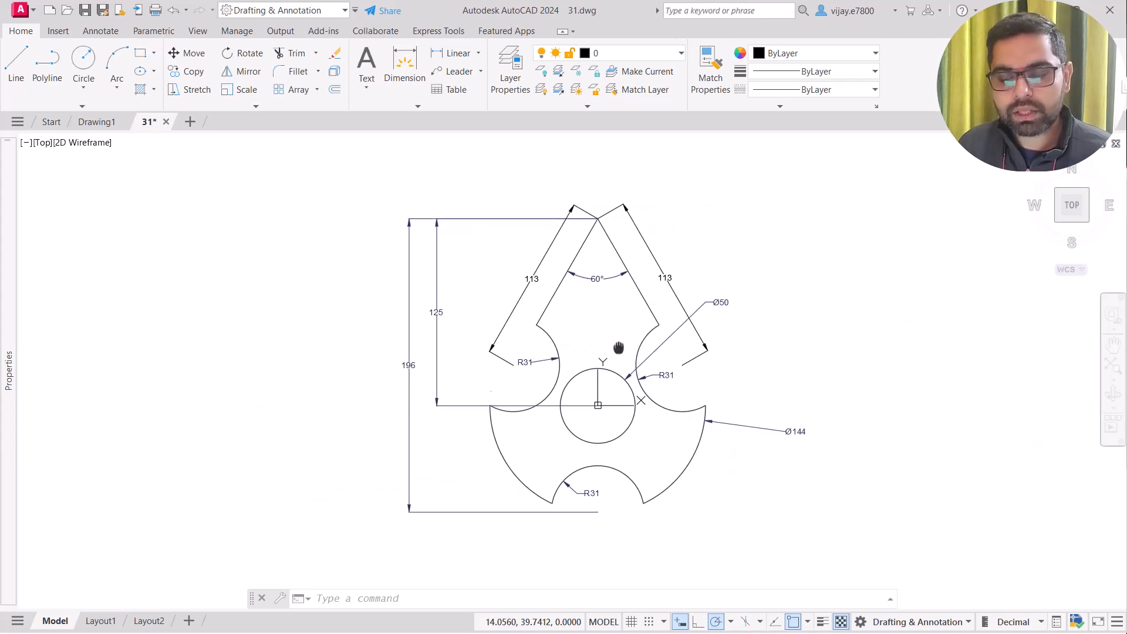
{"action": "middle_click_drag", "start_coordinate": [619, 348], "coordinate": [620, 349]}
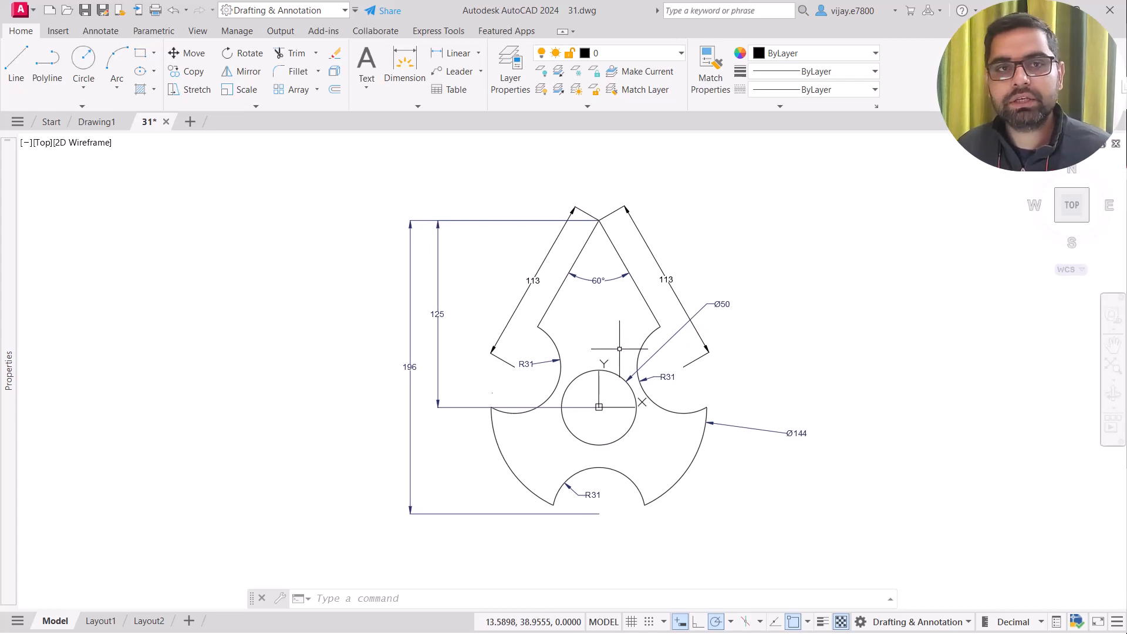